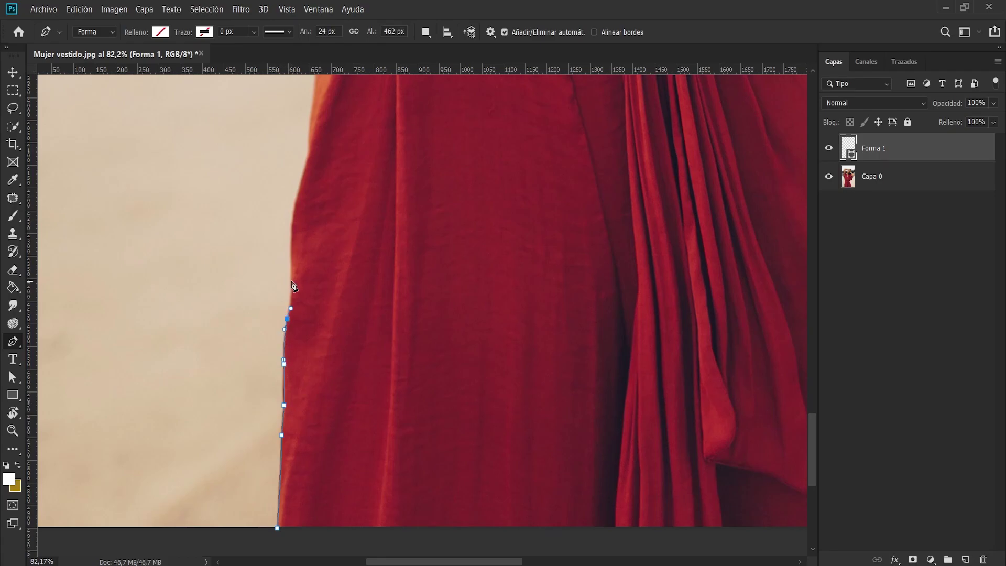
Add Pen anchors up the dress's left edge, past the belt toward the sleeve.
click(293, 294)
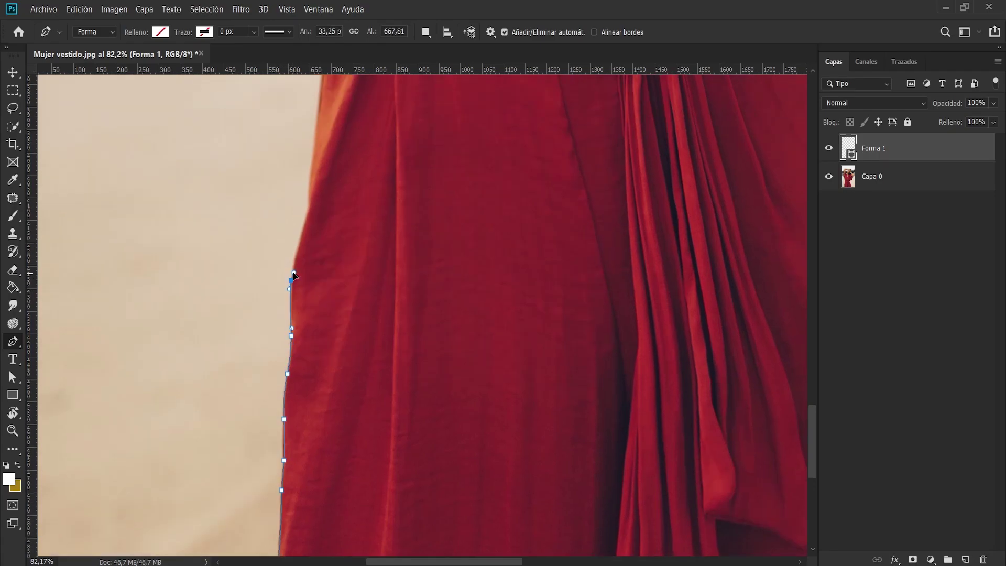
scroll(293, 274, up, 3)
click(319, 315)
scroll(319, 314, up, 2)
click(331, 279)
click(331, 258)
scroll(333, 262, up, 1)
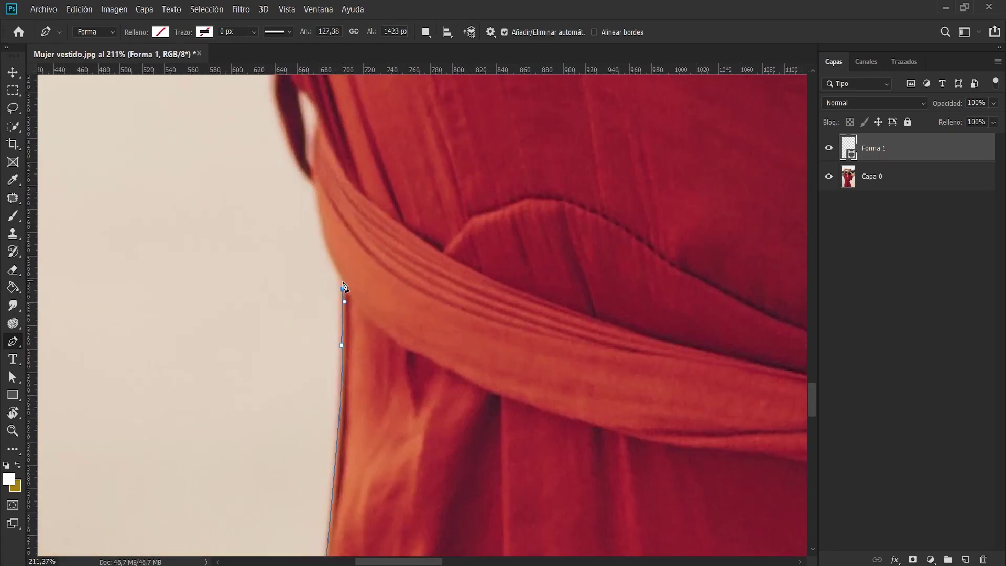
click(324, 246)
click(314, 220)
scroll(314, 202, up, 2)
click(301, 185)
click(300, 167)
scroll(331, 181, down, 2)
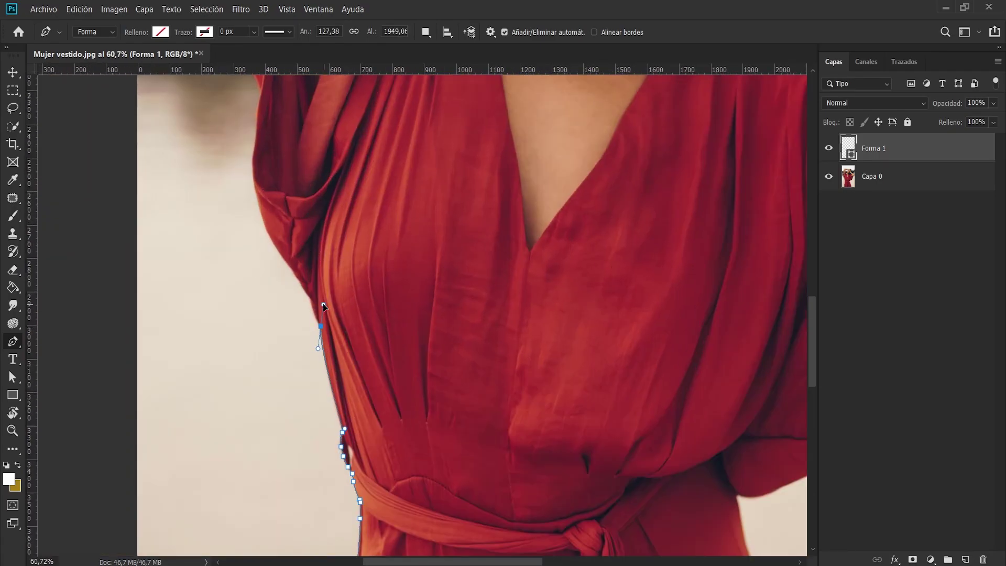
scroll(320, 303, up, 2)
click(308, 276)
click(288, 255)
scroll(288, 256, down, 1)
click(244, 268)
scroll(244, 268, up, 1)
Trace the outline along the raised arm's sleeve to where fabric meets the arm.
click(237, 299)
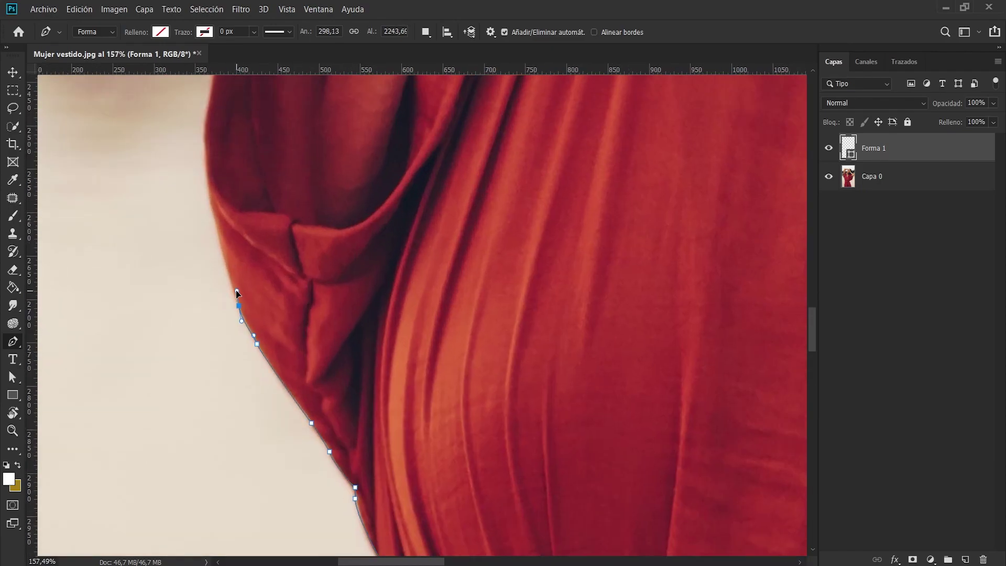
click(209, 174)
scroll(209, 175, up, 2)
click(212, 304)
scroll(217, 294, up, 1)
scroll(217, 293, up, 1)
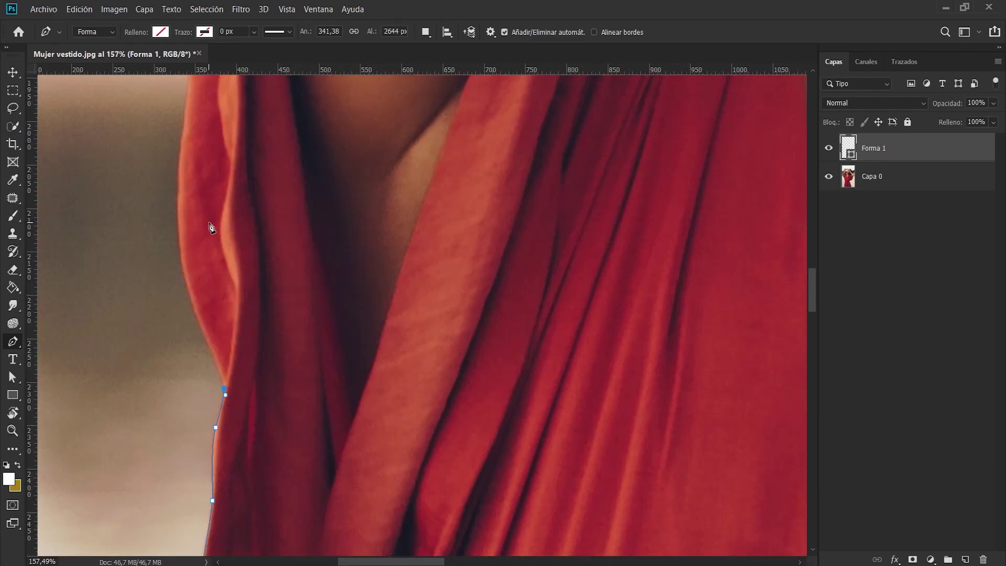
scroll(208, 224, up, 1)
click(182, 270)
scroll(181, 267, up, 1)
click(196, 299)
click(222, 198)
scroll(226, 186, up, 3)
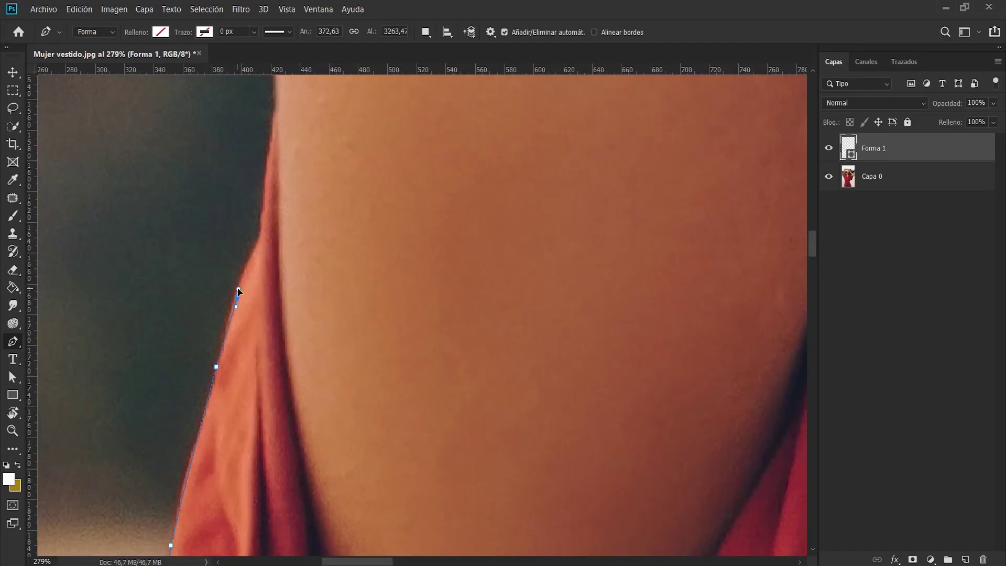
click(236, 293)
click(259, 235)
click(278, 138)
scroll(277, 138, down, 1)
click(283, 255)
scroll(287, 296, down, 1)
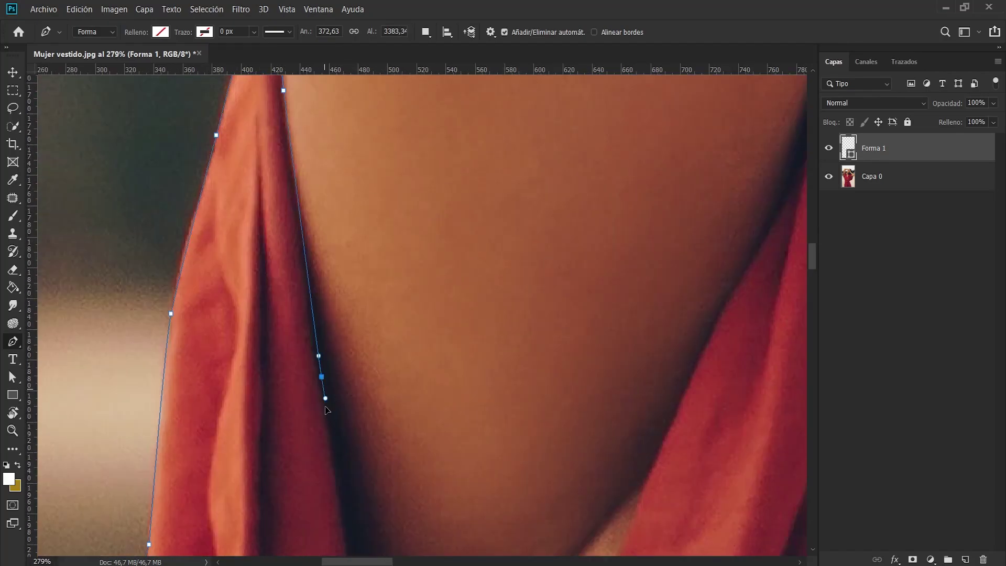
scroll(426, 442, down, 1)
Trace the inner fabric edge beside the arm up toward the neck.
click(443, 523)
scroll(443, 523, up, 1)
click(480, 444)
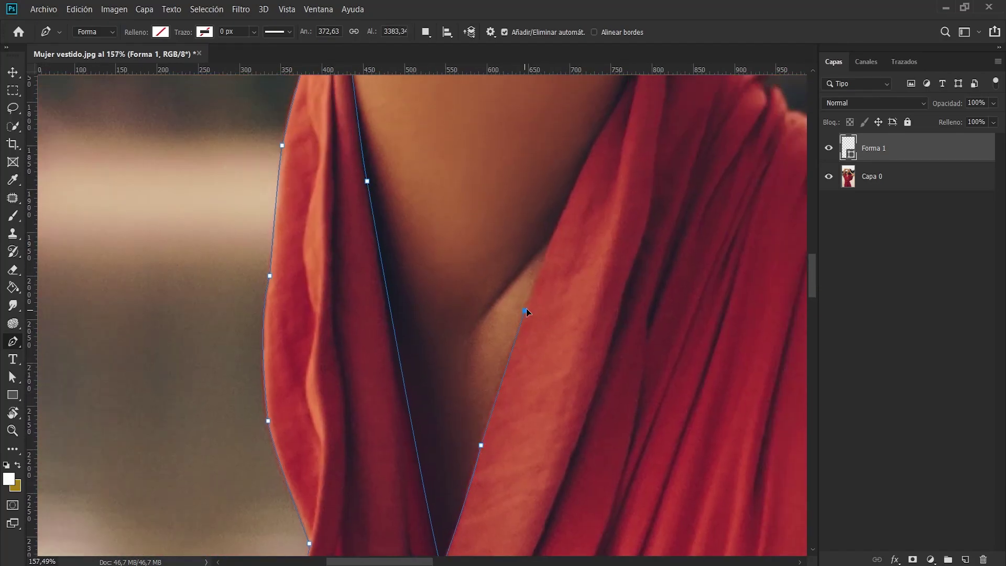
click(527, 314)
scroll(576, 236, up, 2)
click(626, 258)
scroll(660, 220, up, 1)
scroll(656, 264, up, 1)
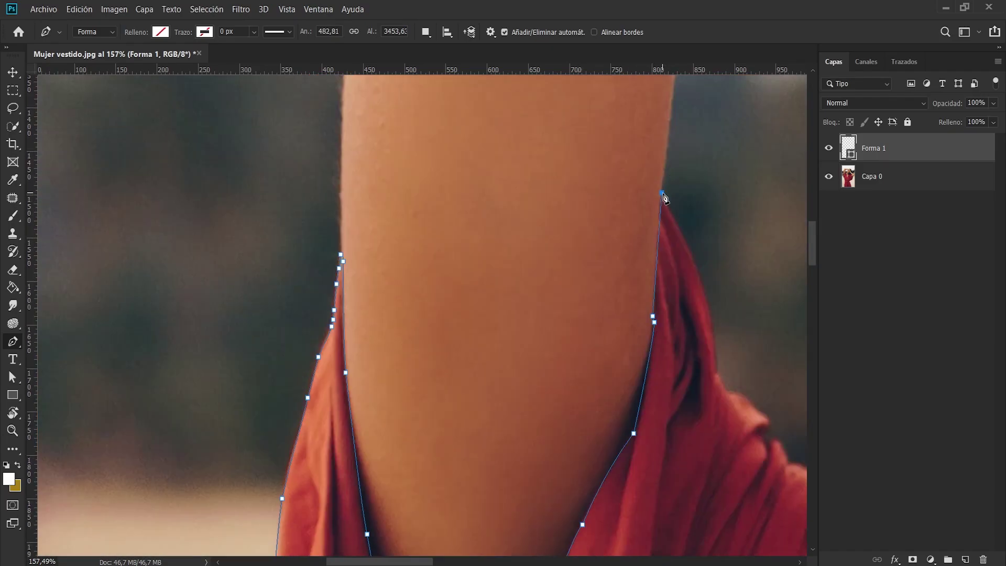
click(718, 366)
click(749, 414)
click(772, 425)
click(761, 442)
scroll(761, 442, up, 2)
Trace the fabric folds near the necklace up to the top of the neckline.
click(246, 330)
click(285, 361)
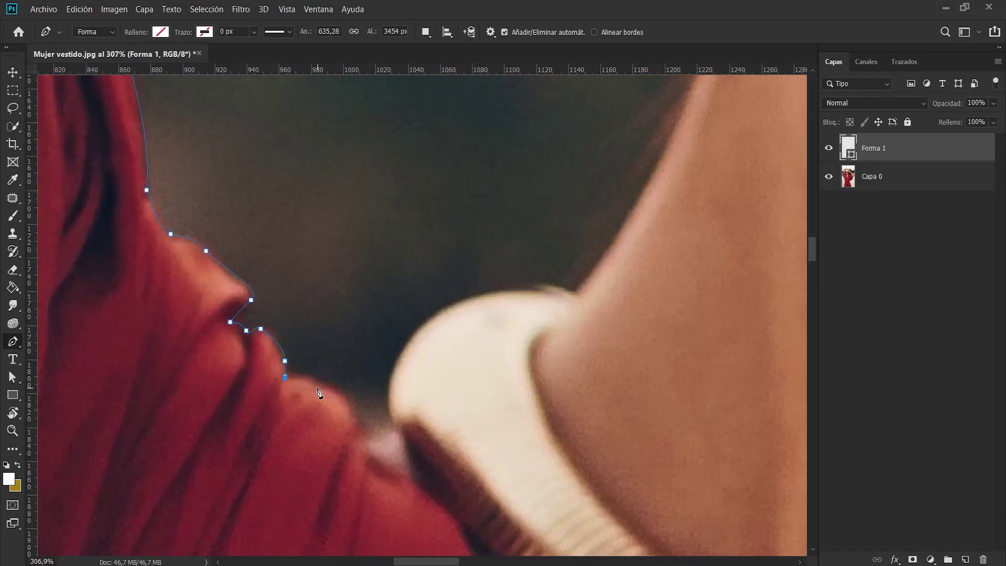
click(318, 383)
click(360, 426)
scroll(361, 427, down, 3)
click(414, 293)
scroll(416, 298, down, 2)
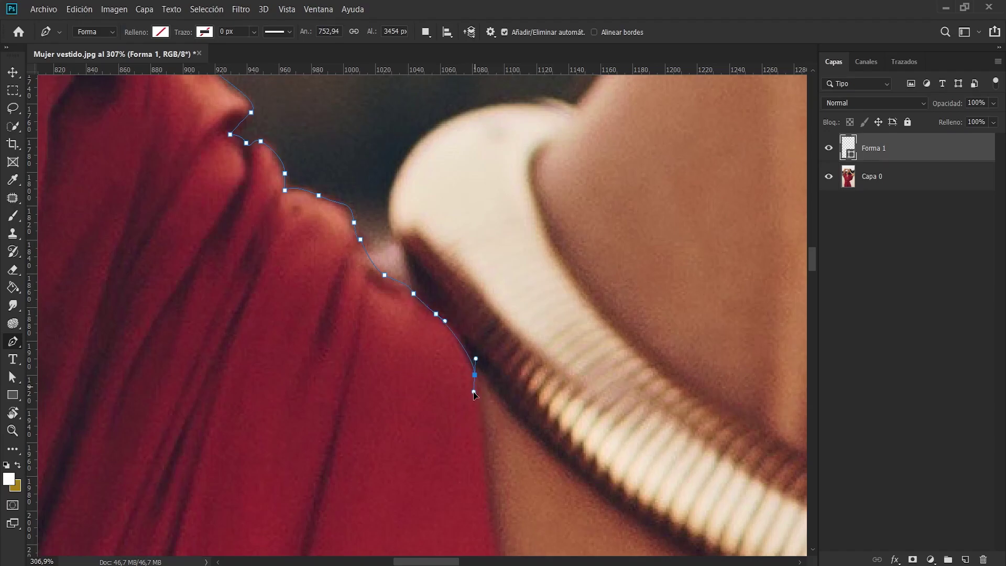
scroll(579, 422, down, 3)
click(460, 366)
scroll(460, 365, down, 2)
Trace down and around the V neckline and up its right edge.
click(503, 341)
click(513, 446)
click(523, 501)
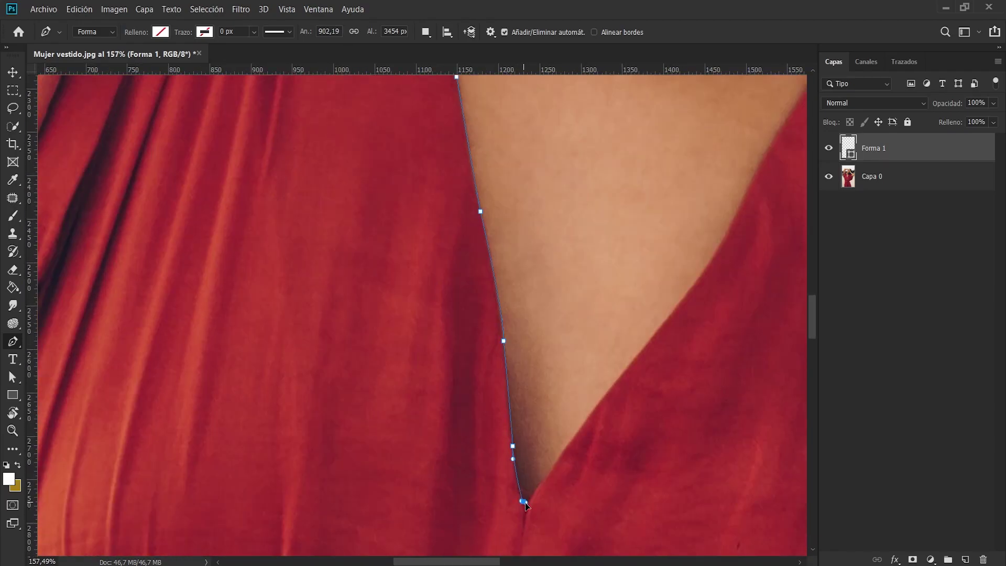
click(593, 409)
drag(645, 345, 653, 336)
scroll(457, 367, up, 2)
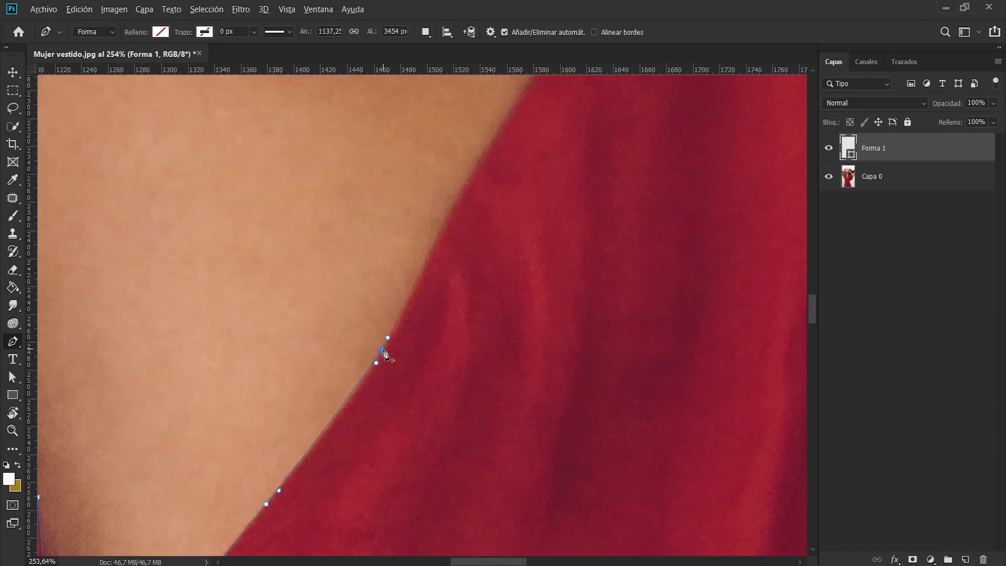
click(606, 191)
scroll(606, 191, down, 2)
scroll(462, 350, right, 3)
Trace the dress's upper edge beside the necklace.
click(461, 338)
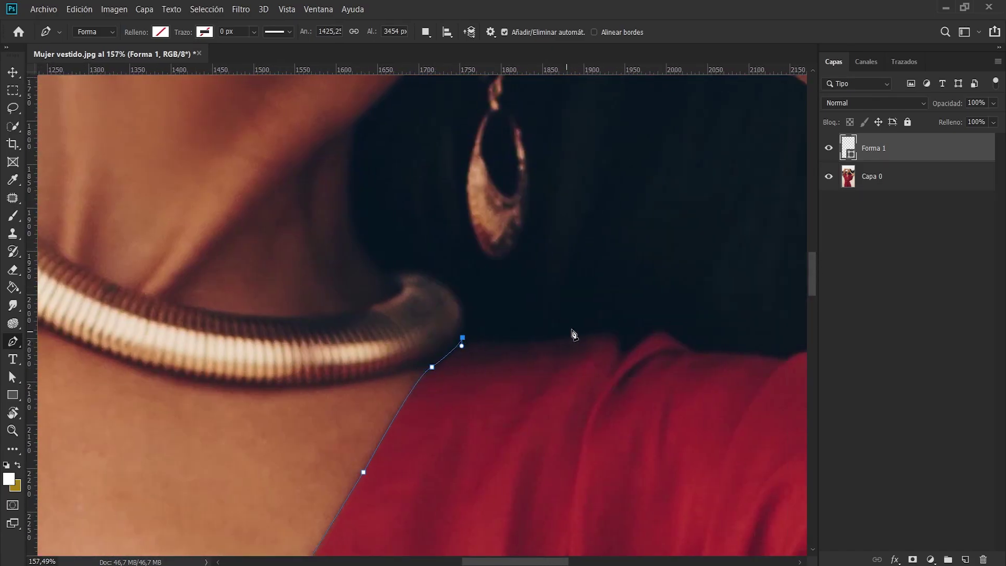
click(542, 340)
click(618, 343)
drag(656, 332, 669, 334)
click(690, 352)
scroll(432, 350, right, 5)
Trace along the far shoulder's top edge and the fabric against the arm.
click(441, 354)
click(519, 353)
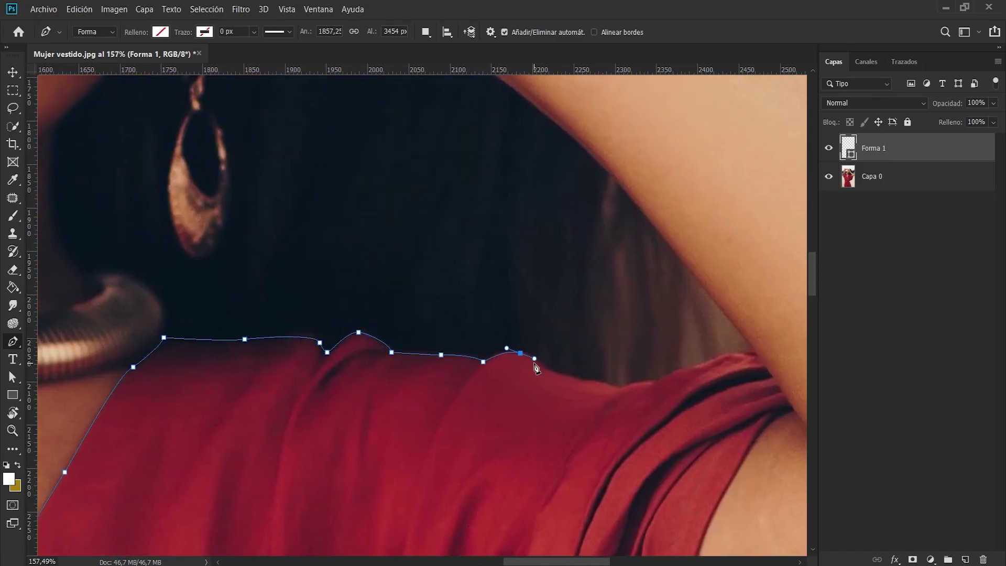
click(576, 379)
click(619, 388)
click(654, 380)
drag(697, 365, 712, 365)
click(796, 415)
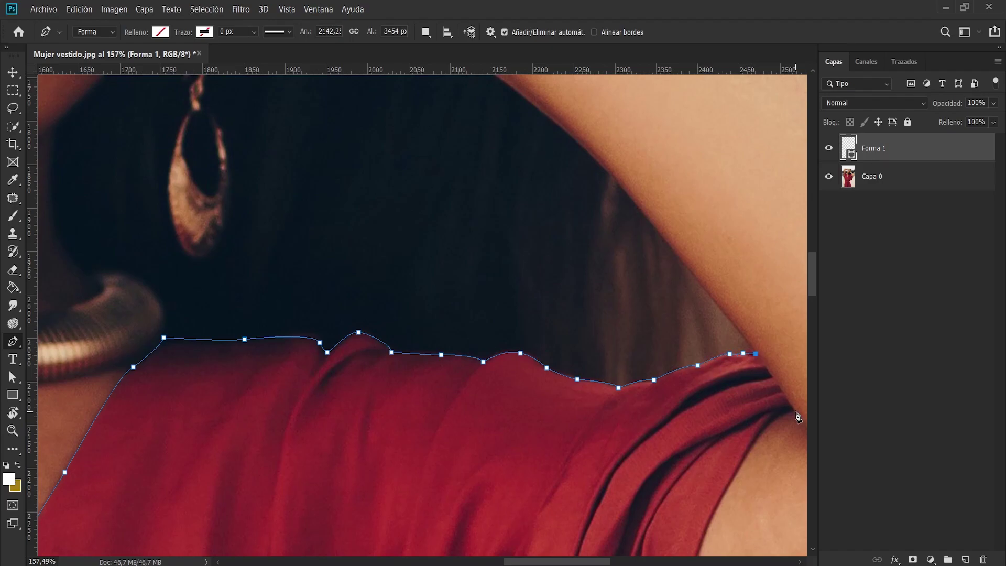
scroll(797, 415, down, 1)
click(759, 377)
click(699, 404)
scroll(689, 366, down, 3)
drag(689, 328, 690, 368)
scroll(690, 369, right, 5)
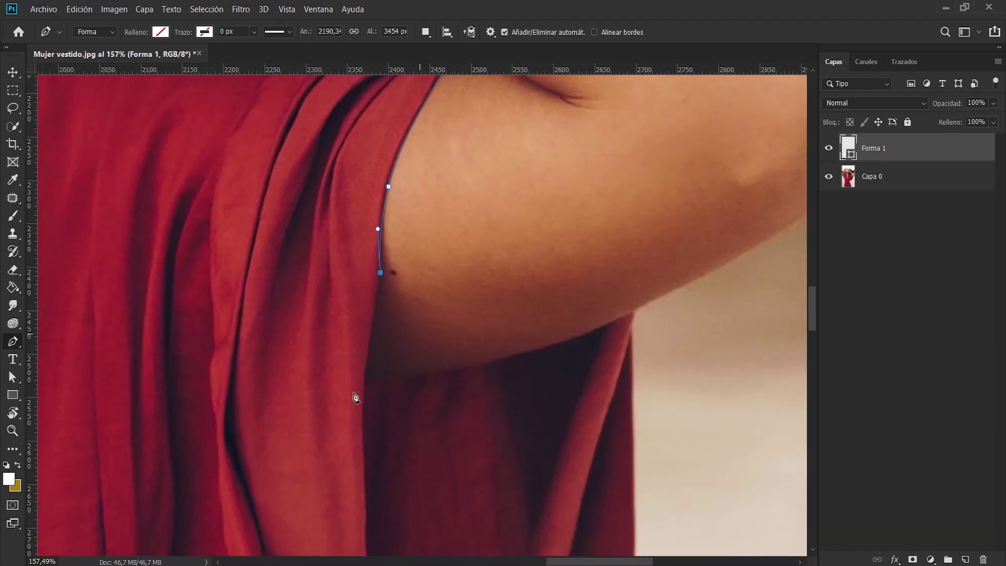
Trace the dress edge under the arm and down its right side.
click(369, 342)
click(365, 379)
click(536, 350)
click(636, 310)
scroll(636, 309, down, 3)
click(635, 292)
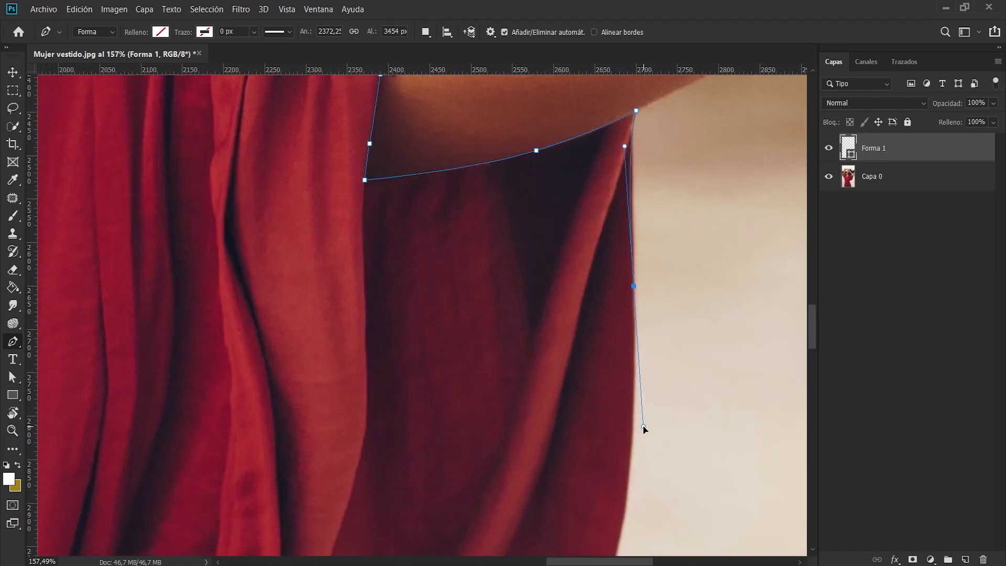
scroll(631, 291, down, 3)
click(628, 288)
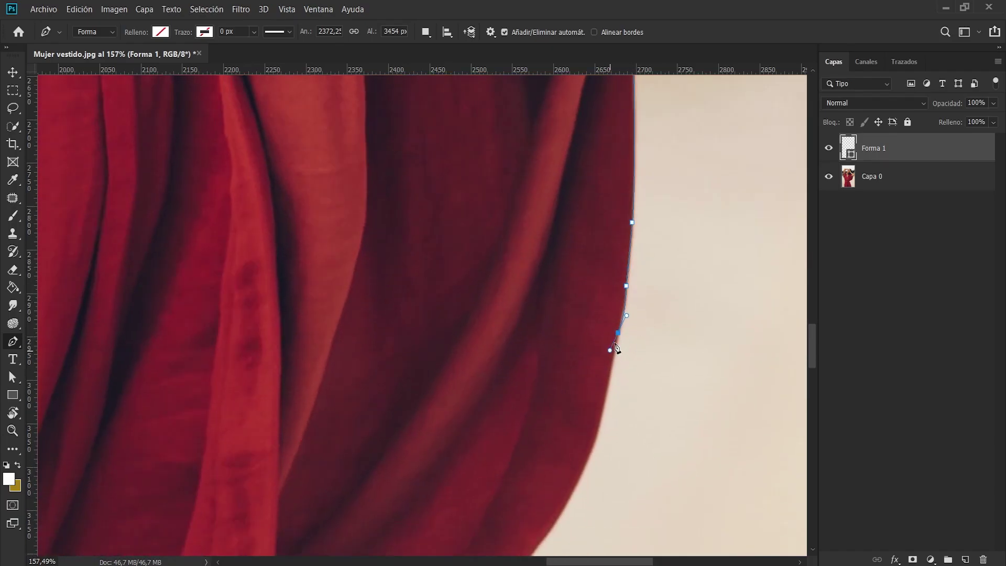
click(613, 348)
scroll(613, 348, down, 3)
scroll(597, 337, down, 3)
mouse_move(402, 458)
mouse_down()
mouse_move(357, 477)
mouse_move(709, 333)
mouse_up()
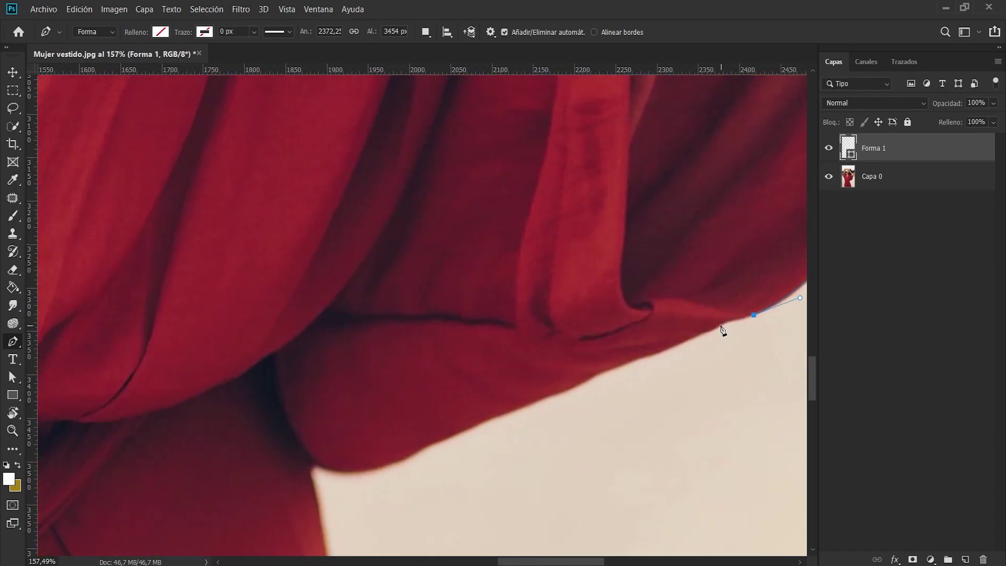
Trace the lower edge of the sleeve fold and continue along the dress edge.
click(721, 325)
click(654, 355)
click(598, 372)
click(558, 391)
drag(512, 410, 503, 414)
click(459, 436)
click(419, 451)
click(360, 472)
click(311, 468)
scroll(433, 386, down, 5)
Trace the right edge down to the hem and close the path along the photo's bottom.
click(381, 293)
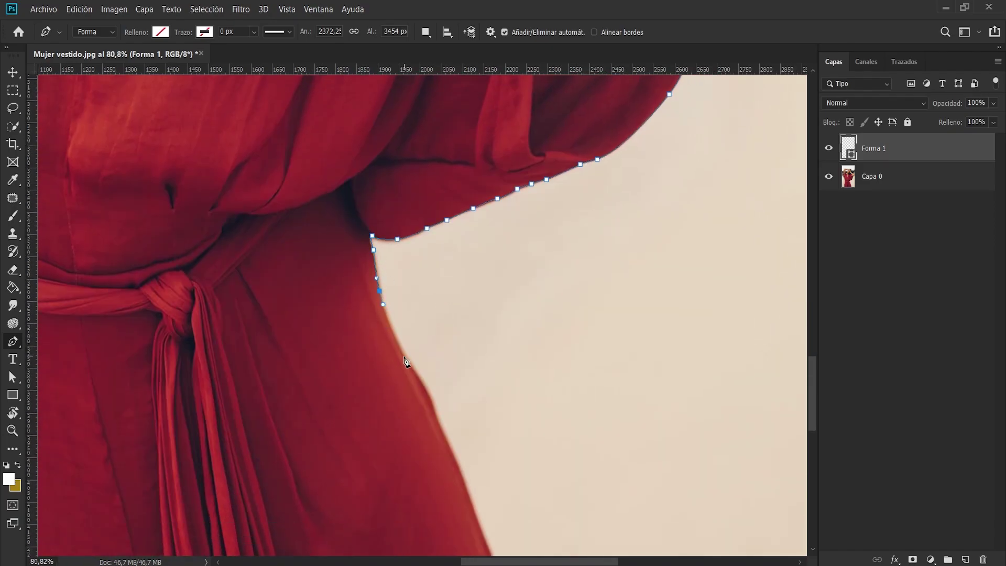
click(406, 355)
scroll(471, 340, down, 5)
click(460, 291)
scroll(490, 321, down, 3)
drag(481, 273, 483, 279)
scroll(501, 344, down, 3)
click(532, 325)
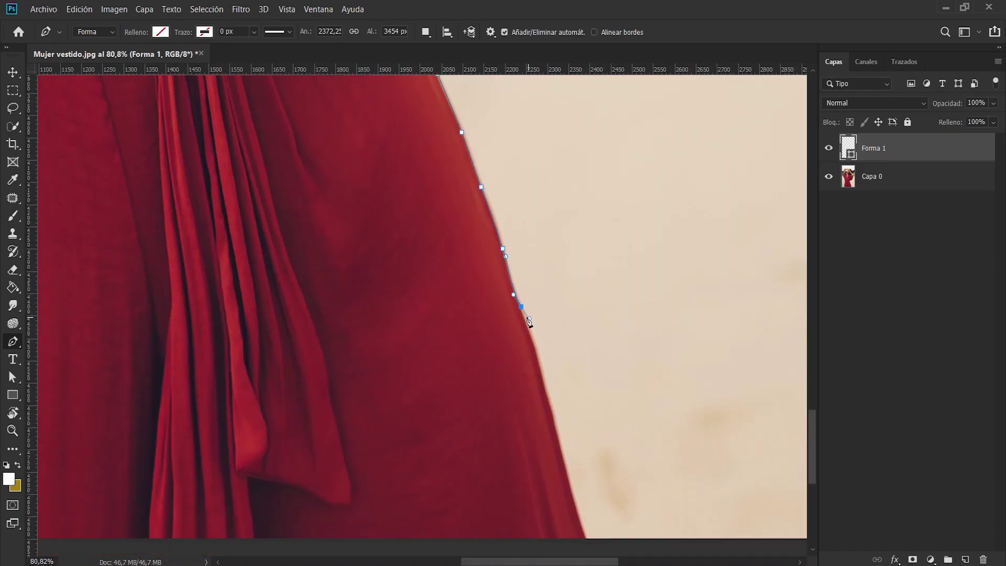
click(543, 386)
scroll(545, 388, down, 3)
click(576, 523)
scroll(576, 524, down, 5)
click(227, 452)
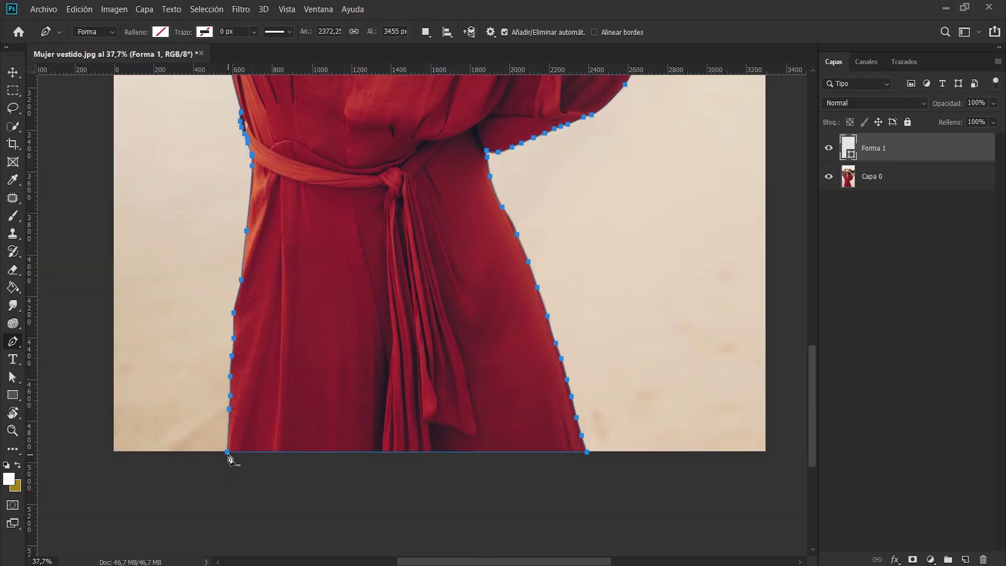
Convert the traced dress path into a selection with Hacer selección.
right_click(409, 265)
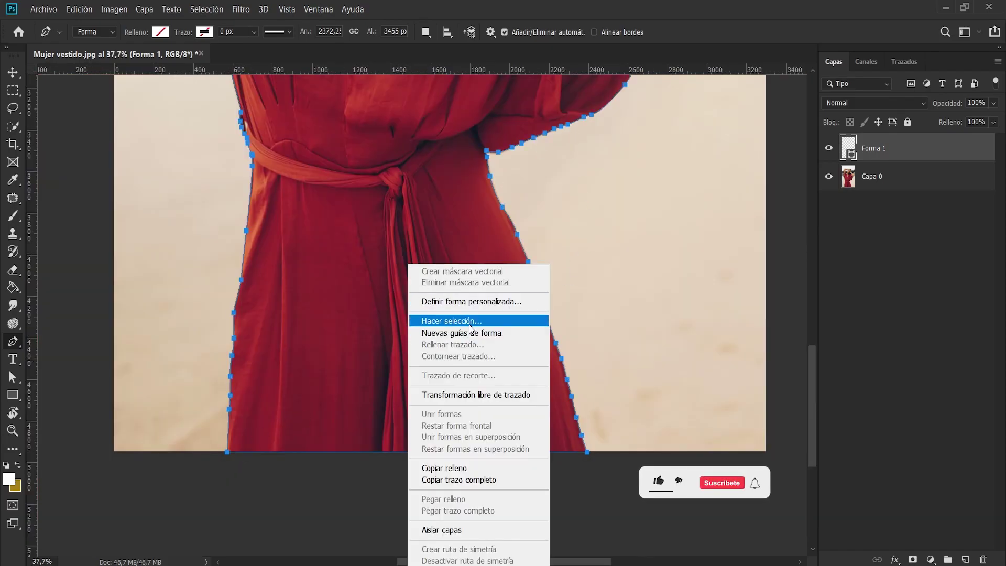
click(452, 321)
click(451, 148)
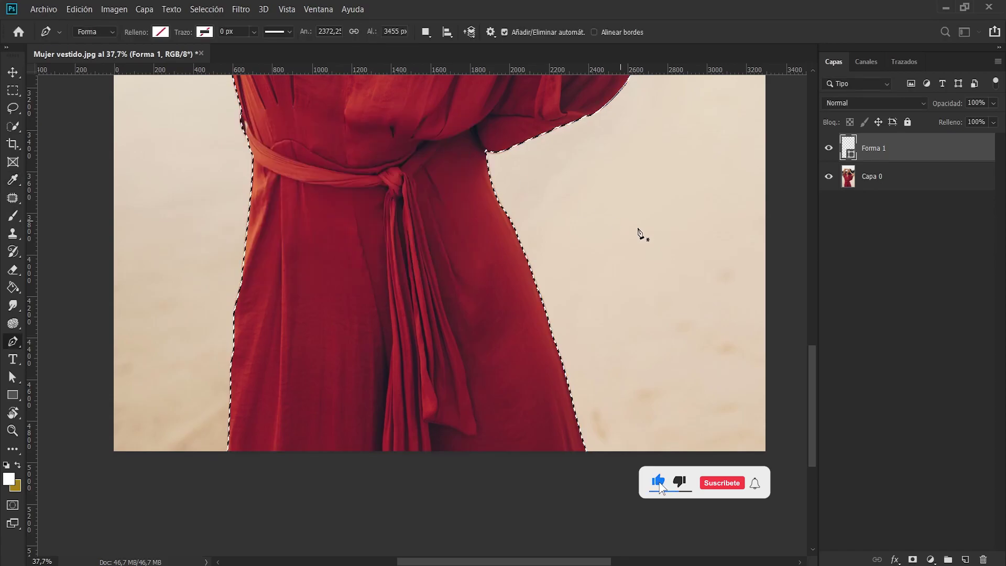
scroll(639, 230, down, 4)
scroll(603, 228, down, 1)
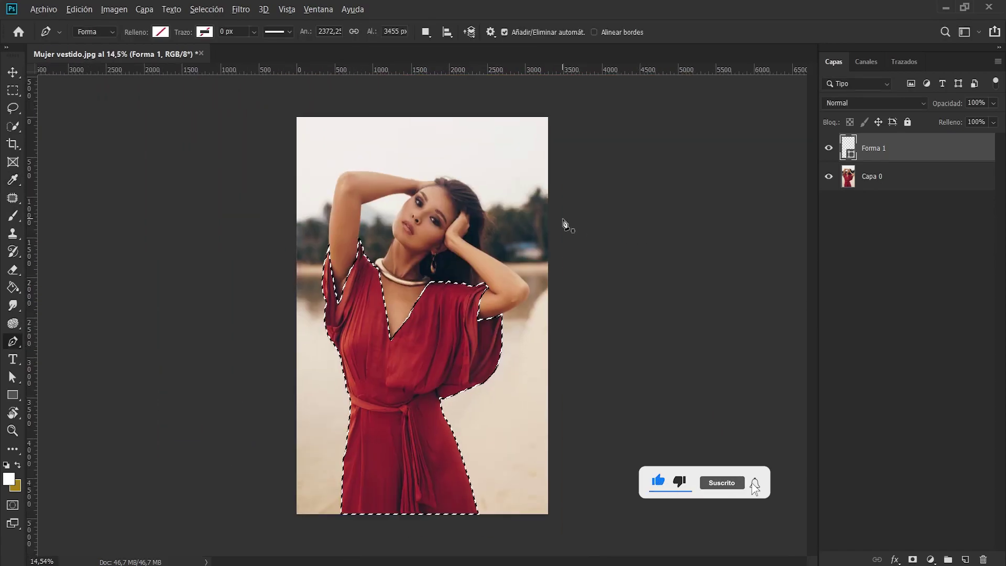
Delete the Forma 1 shape layer and add a Mapa de degradado adjustment layer.
click(882, 176)
click(893, 152)
key(Delete)
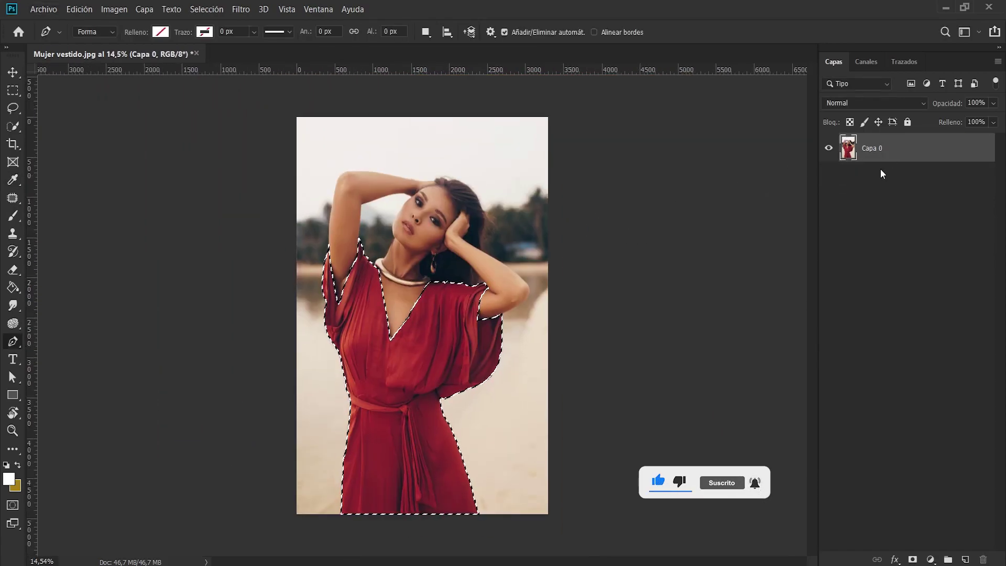
click(930, 556)
click(925, 534)
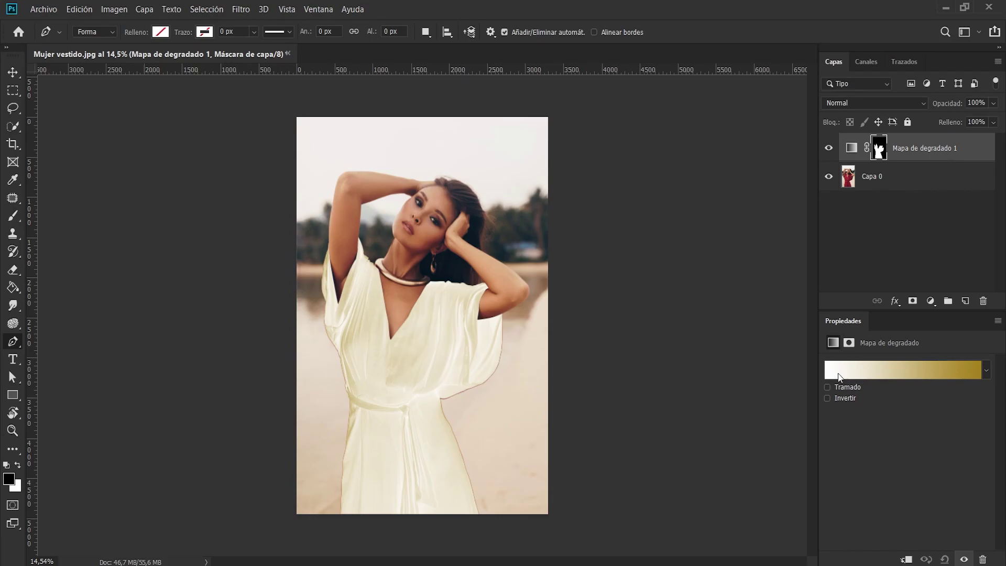
Apply the black-to-white gradient preset to the map and add an extra white stop at 49%.
click(932, 368)
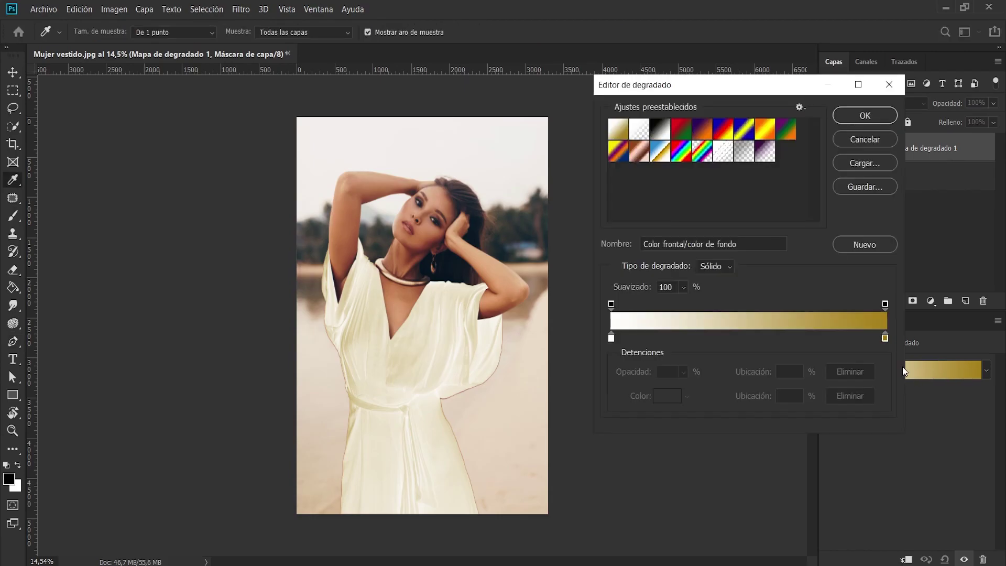
click(662, 129)
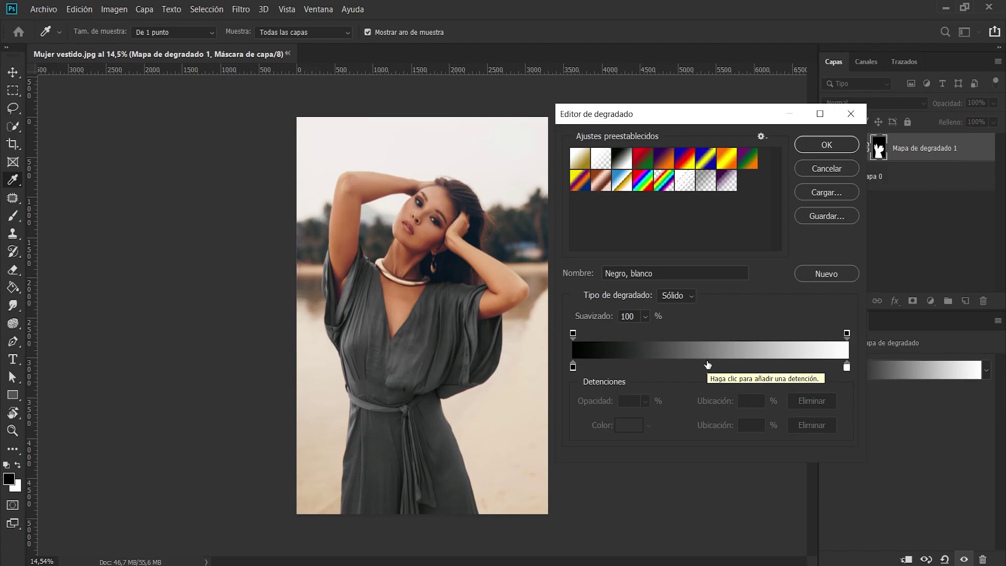
click(707, 365)
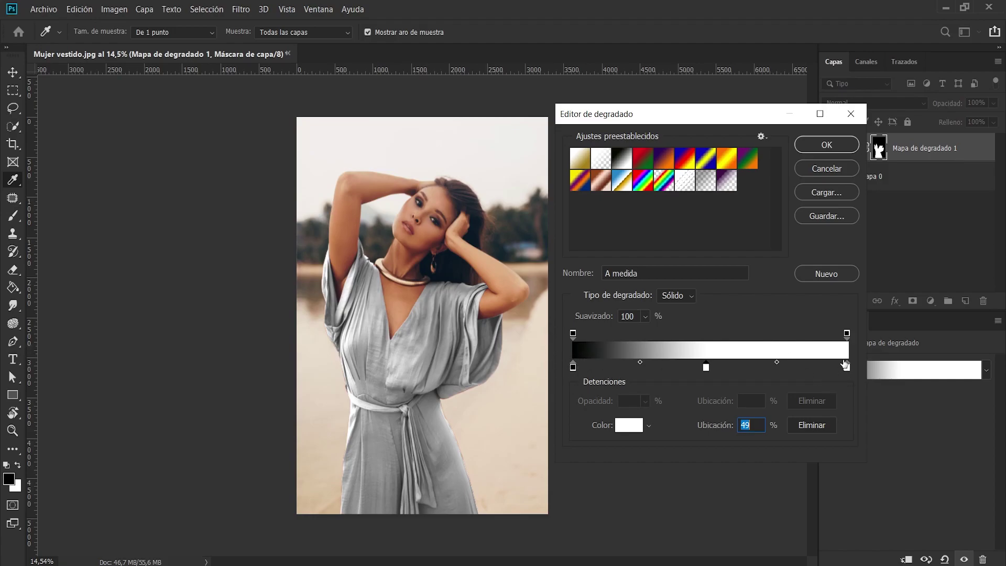
Try several hues in the Color Picker and set the middle gradient stop to teal 5fb9d0.
double_click(706, 367)
drag(376, 26, 715, 20)
click(706, 84)
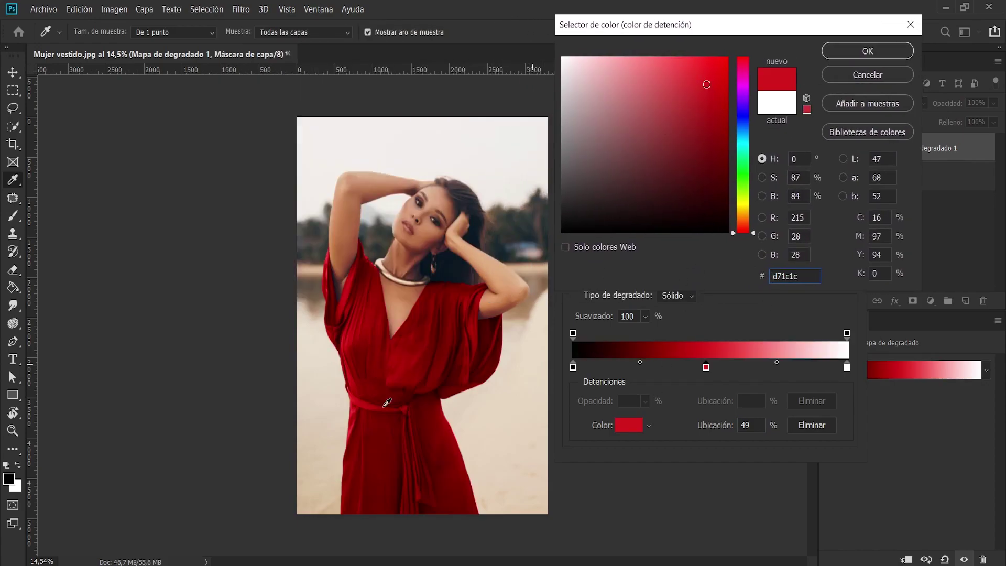
click(741, 123)
click(648, 93)
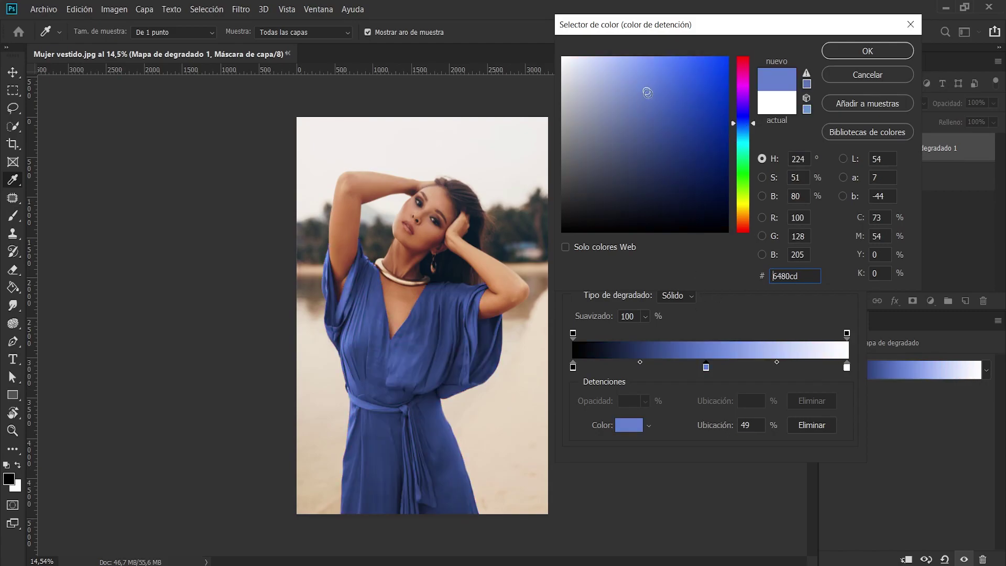
click(741, 169)
click(610, 70)
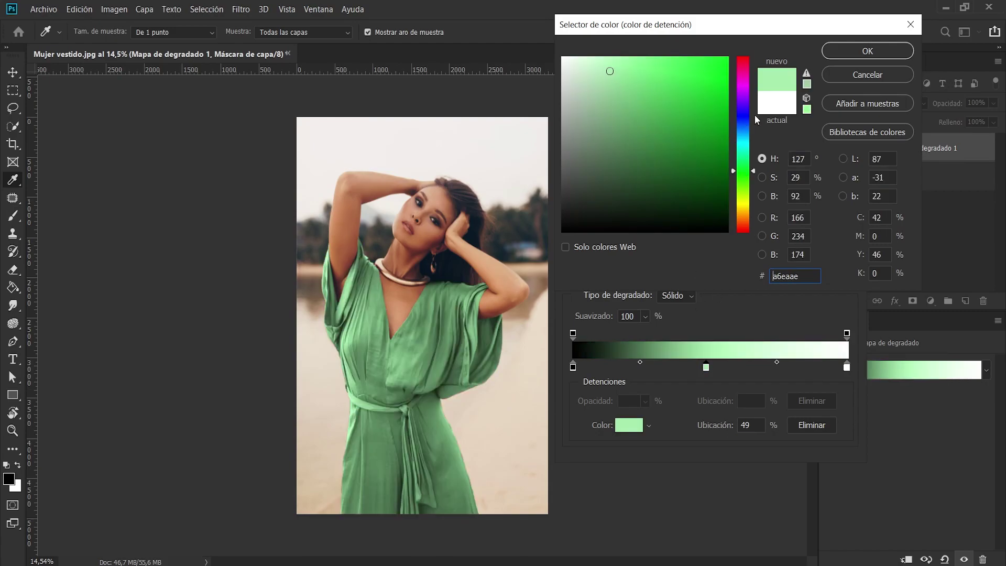
click(742, 139)
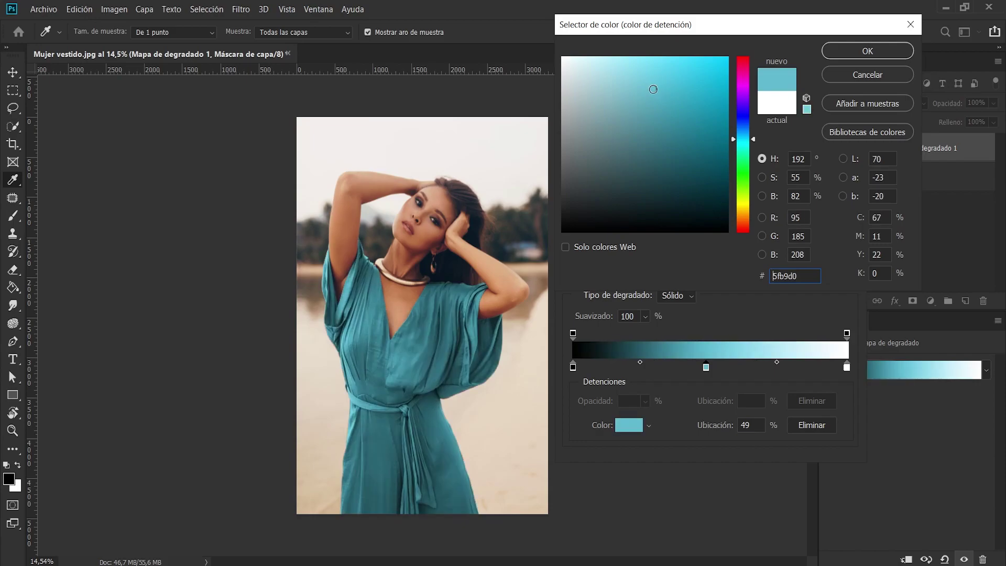
click(653, 89)
click(877, 52)
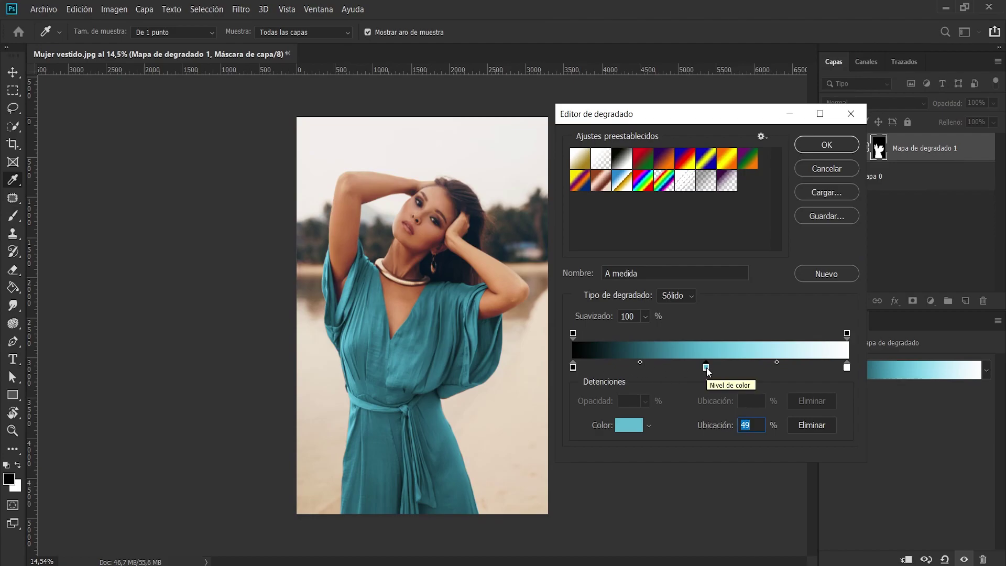
Slide the teal stop along the gradient bar, trying 62% and 57% before settling at 53%.
drag(706, 367, 677, 367)
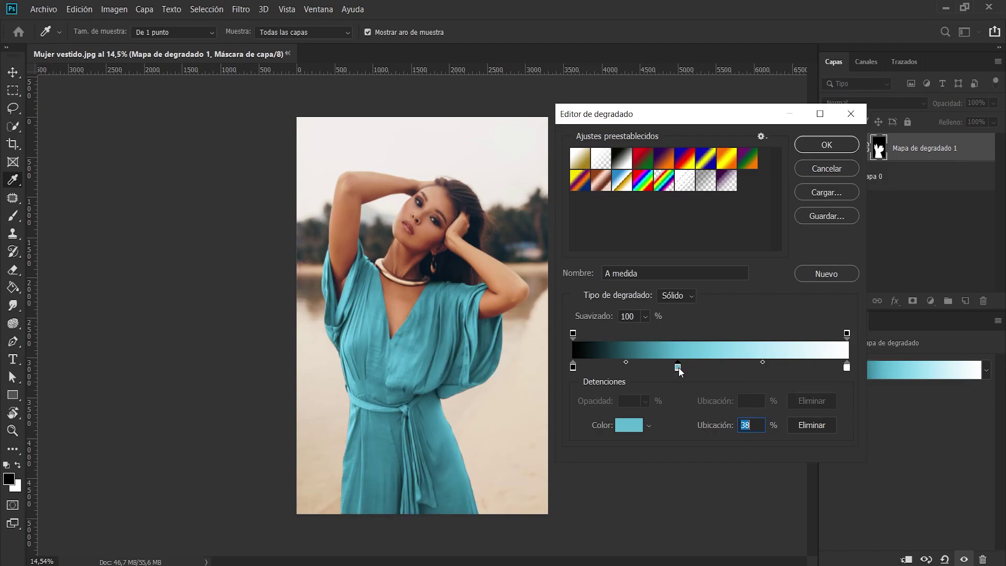
drag(678, 367, 745, 366)
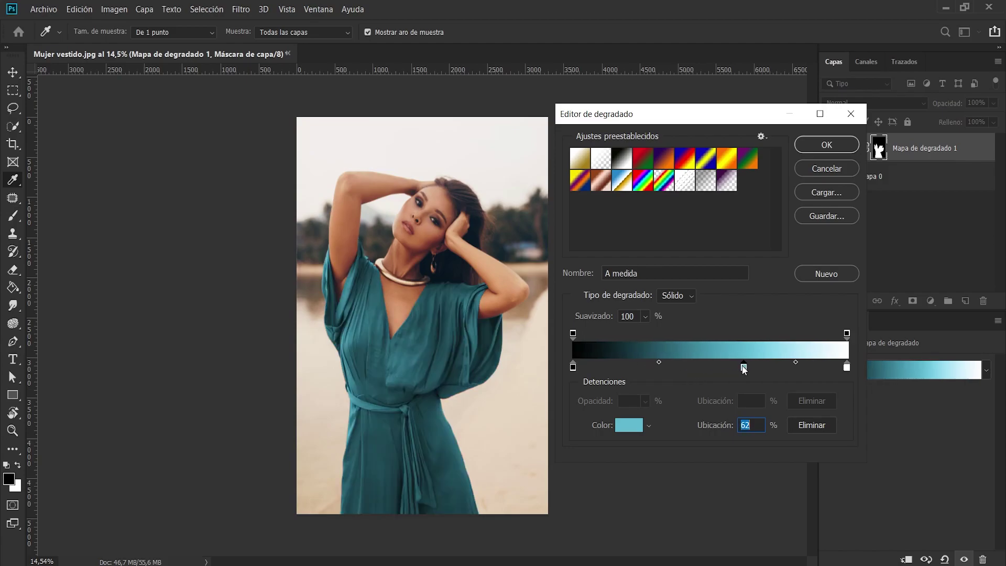
drag(742, 365, 720, 369)
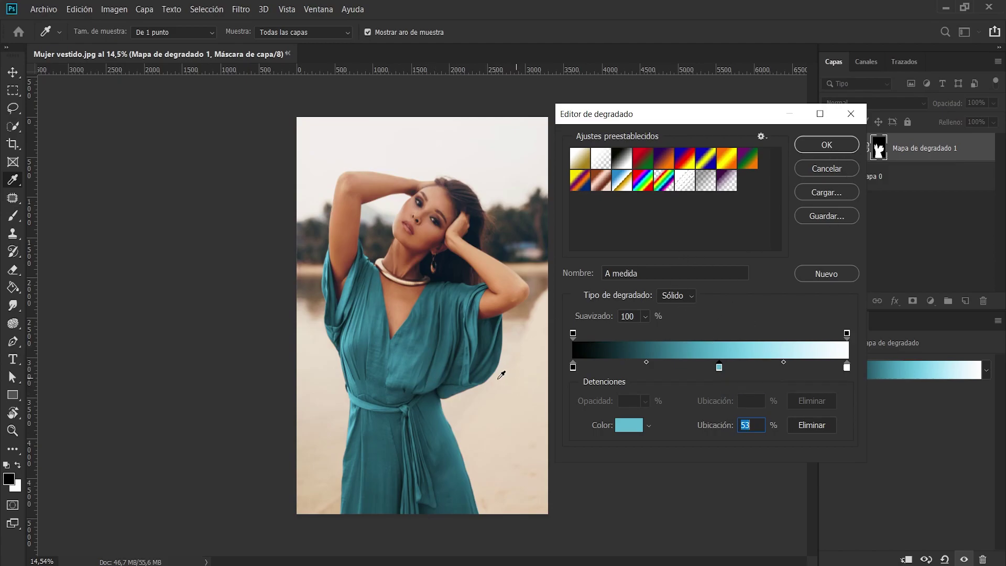
Confirm the teal gradient map in the Gradient Editor.
click(815, 148)
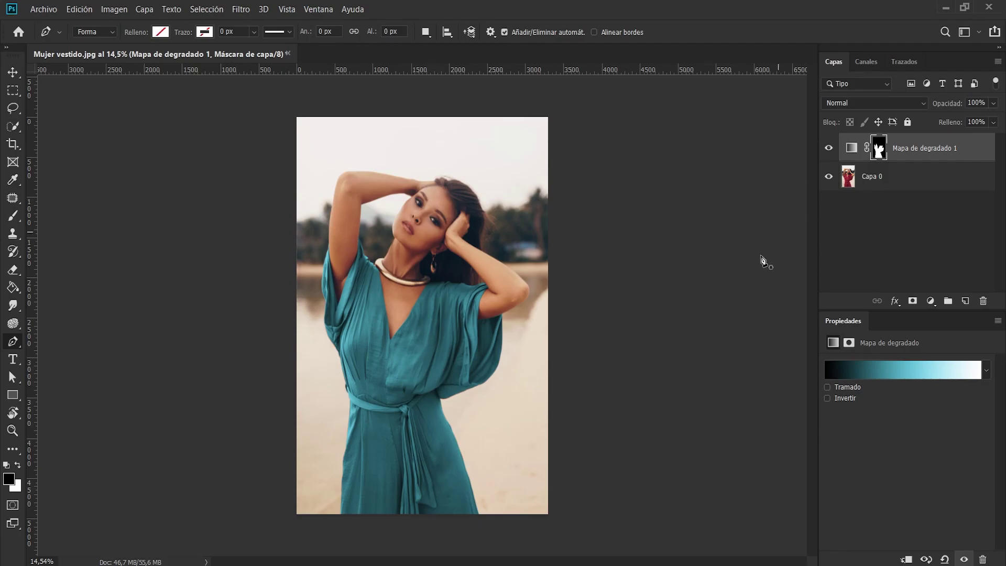